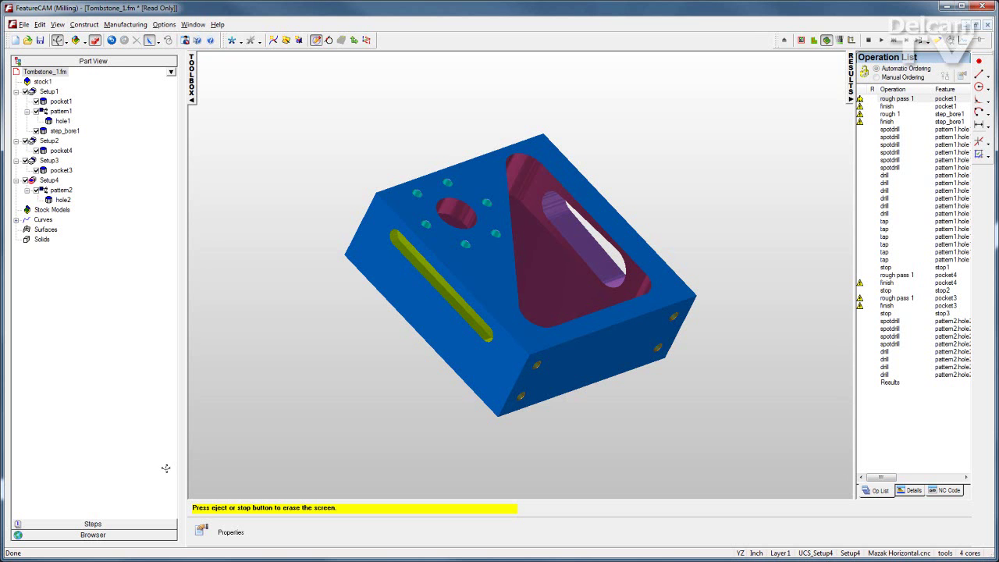
Erase the simulation display and review the Setup1 and Setup2 orientations and origins
middle_drag(491, 371, 620, 187)
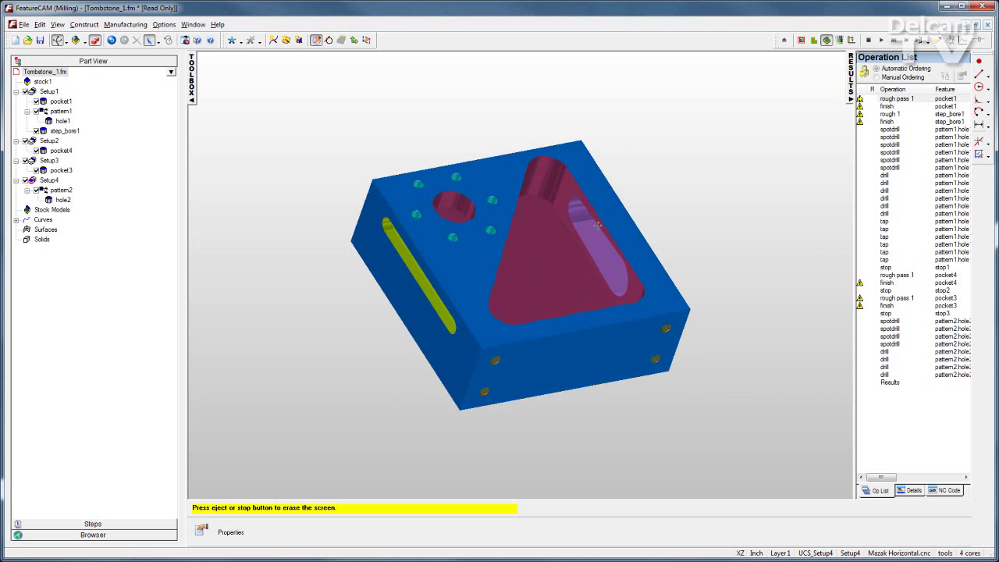
click(868, 40)
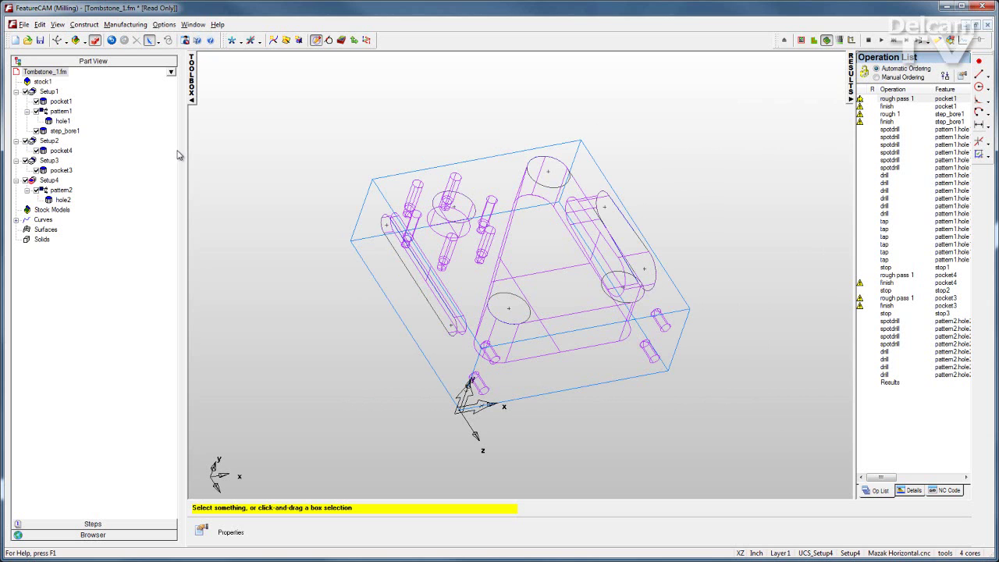
click(53, 92)
click(49, 141)
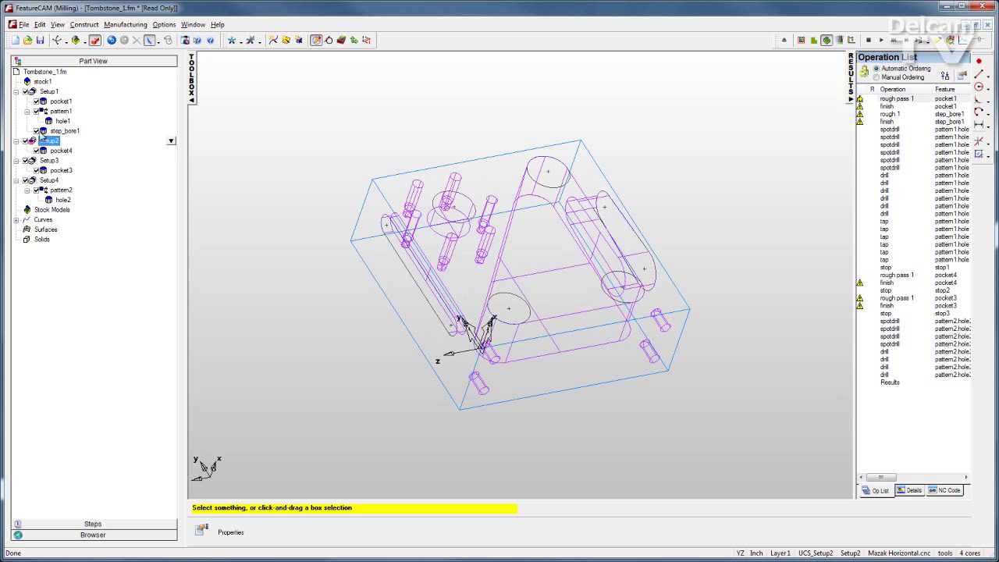
Review the Setup3 and Setup4 orientations and origins from several viewing angles
click(48, 160)
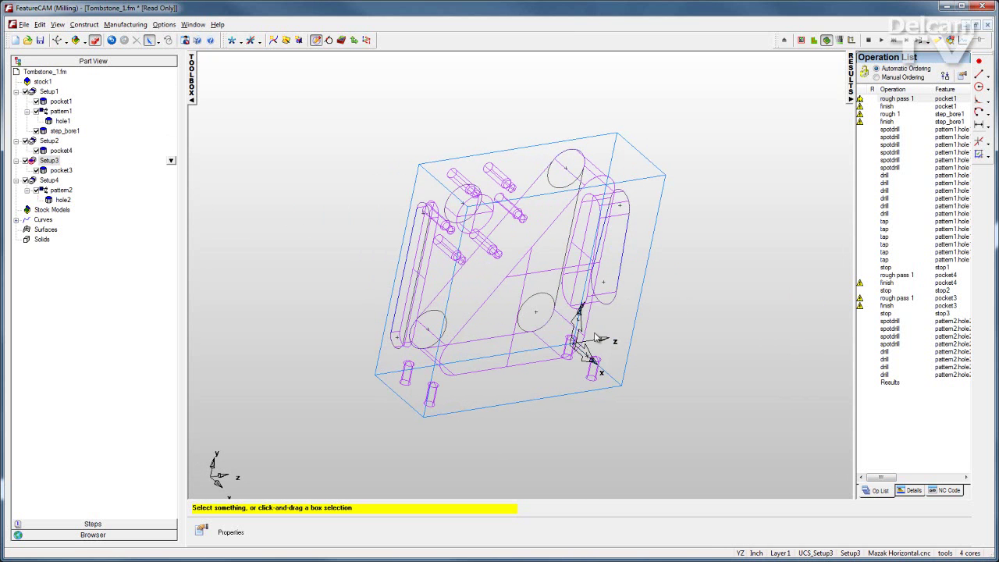
middle_drag(599, 337, 700, 302)
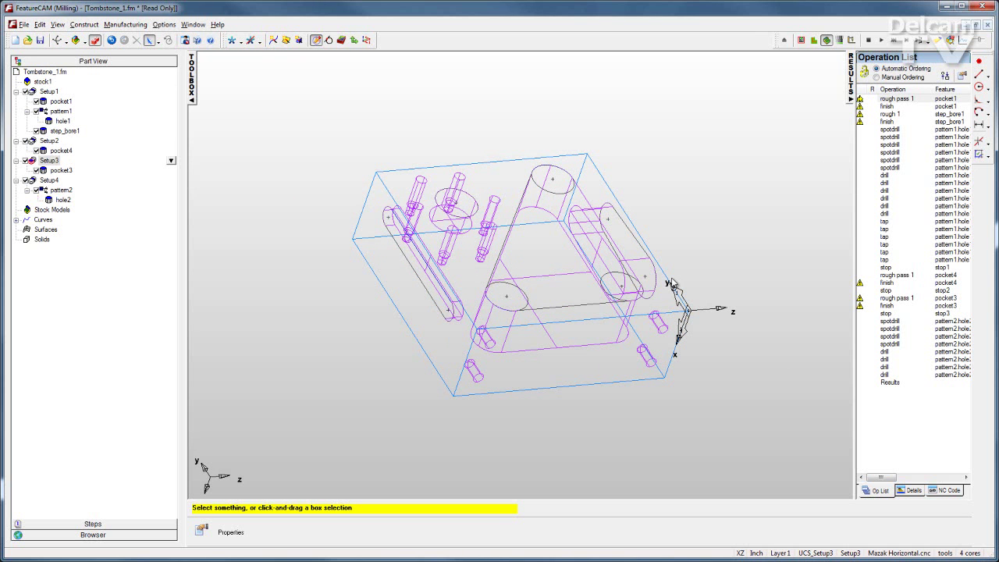
middle_drag(702, 291, 627, 261)
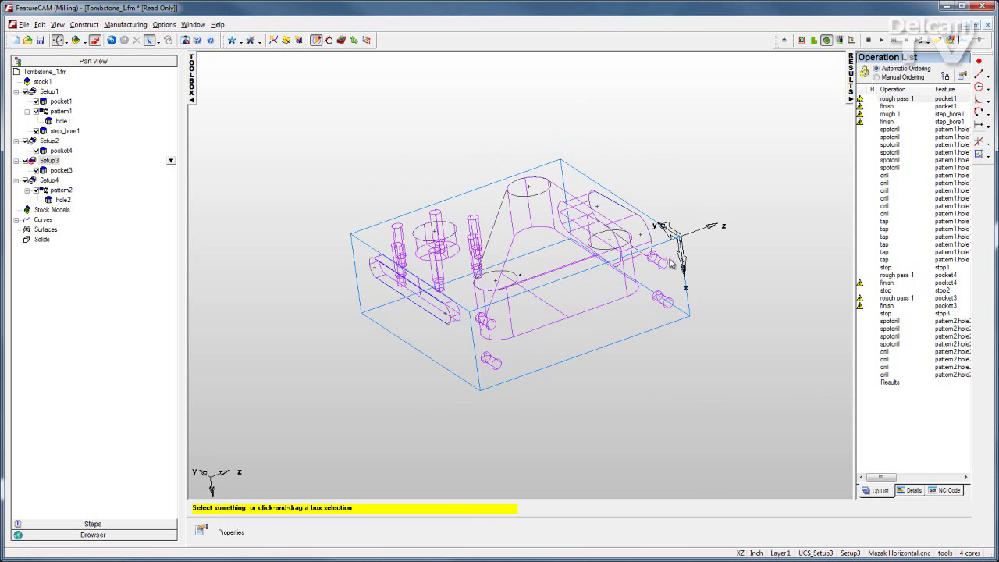
click(49, 180)
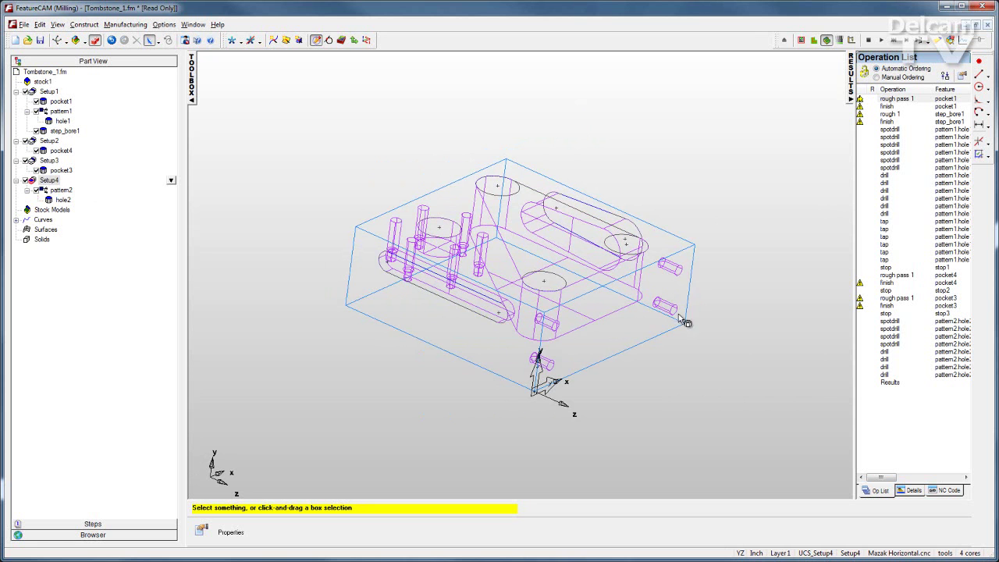
middle_drag(681, 319, 676, 349)
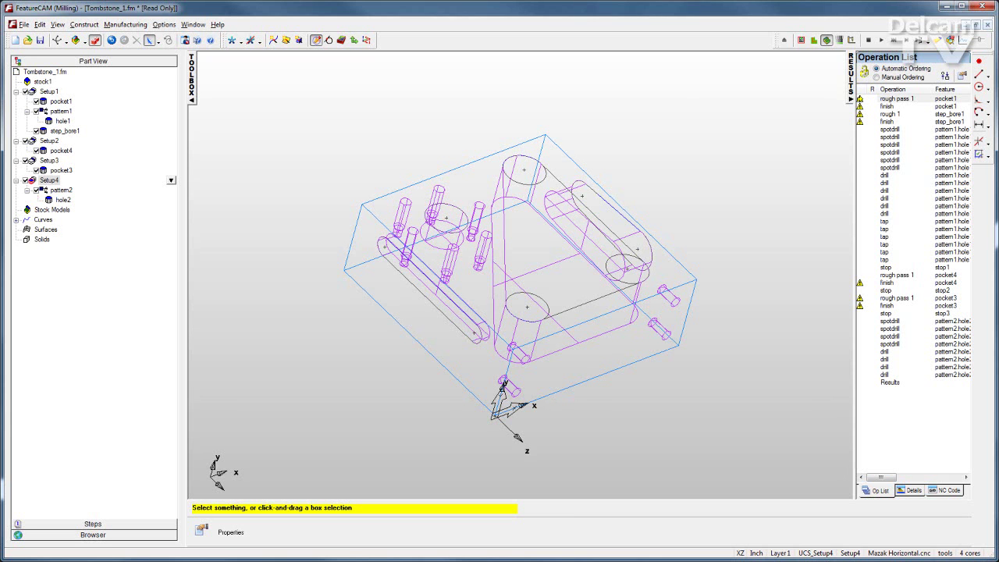
Create a new Tombstone Fixture document, TSF6
click(15, 40)
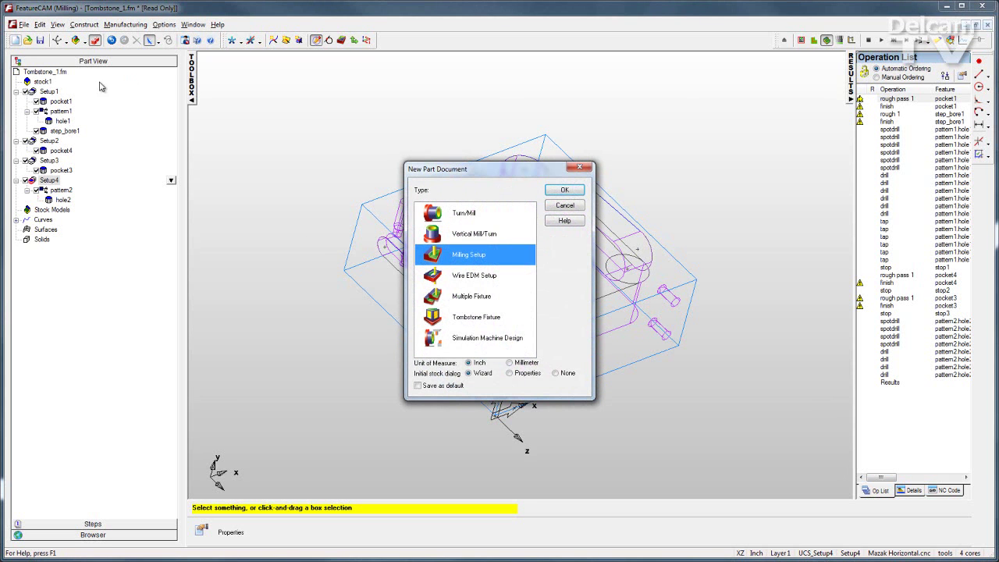
click(467, 312)
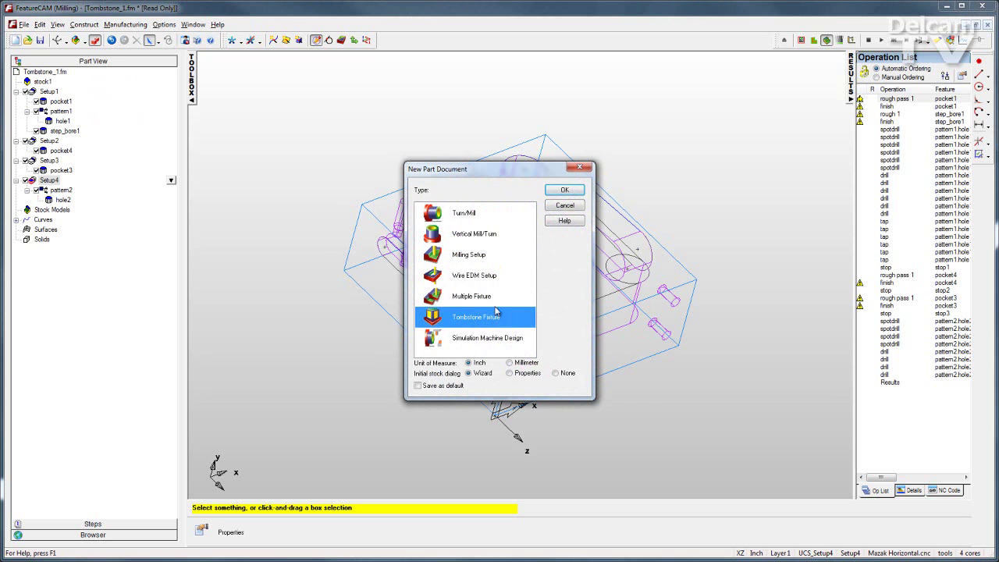
click(564, 190)
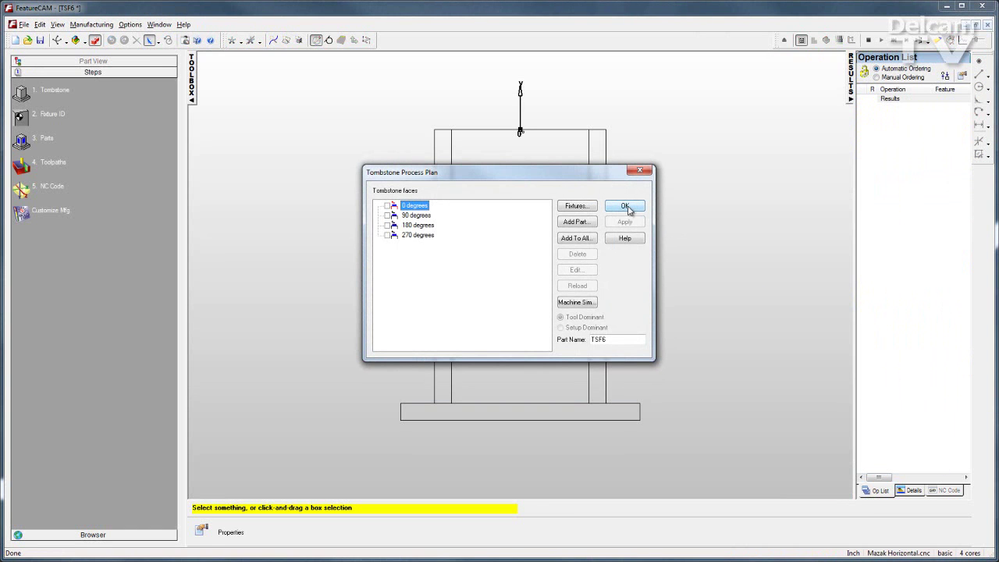
Accept the 4-face Y-axis tombstone, 16 long and 10 thick, leaving fixture offsets undefined
click(641, 172)
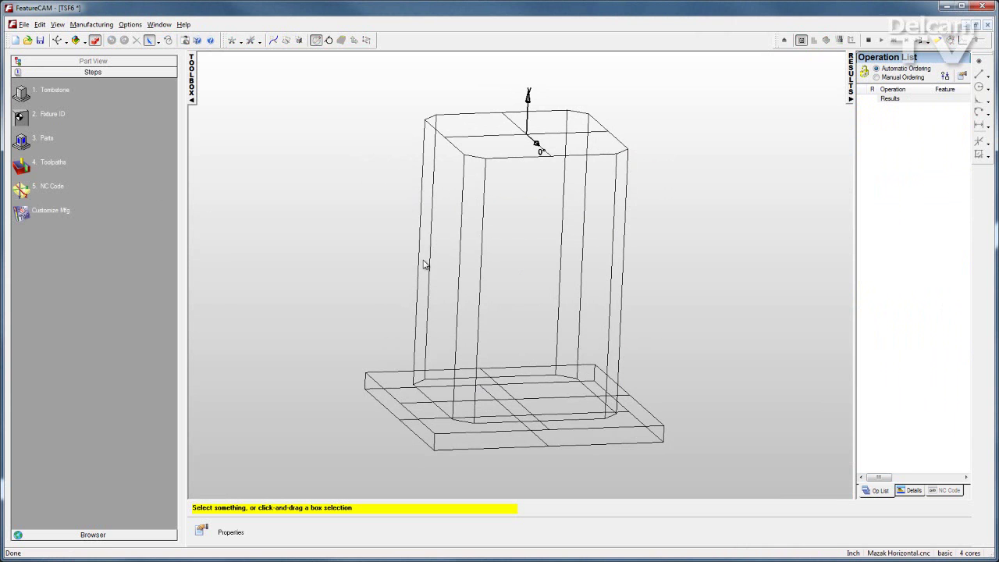
click(22, 93)
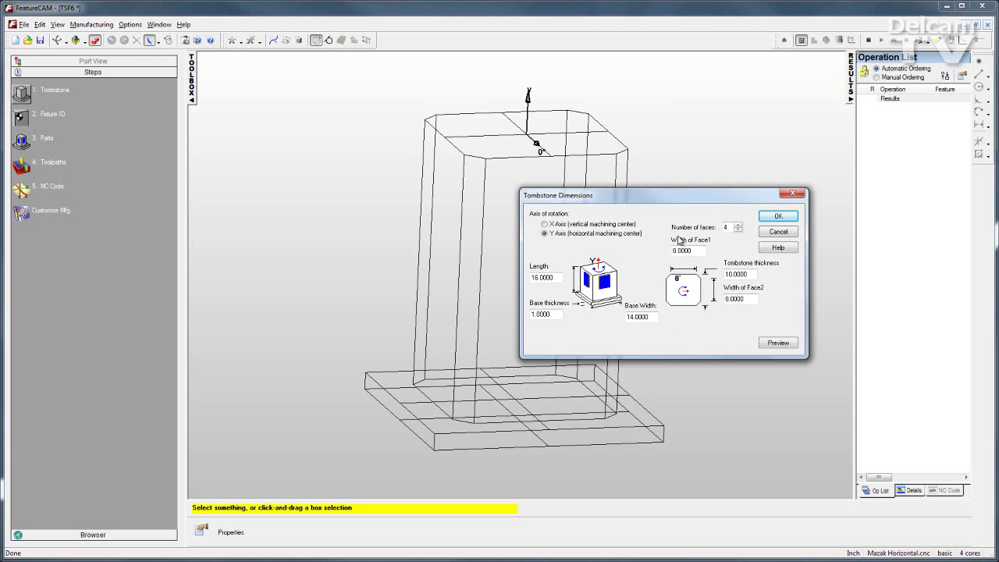
click(778, 217)
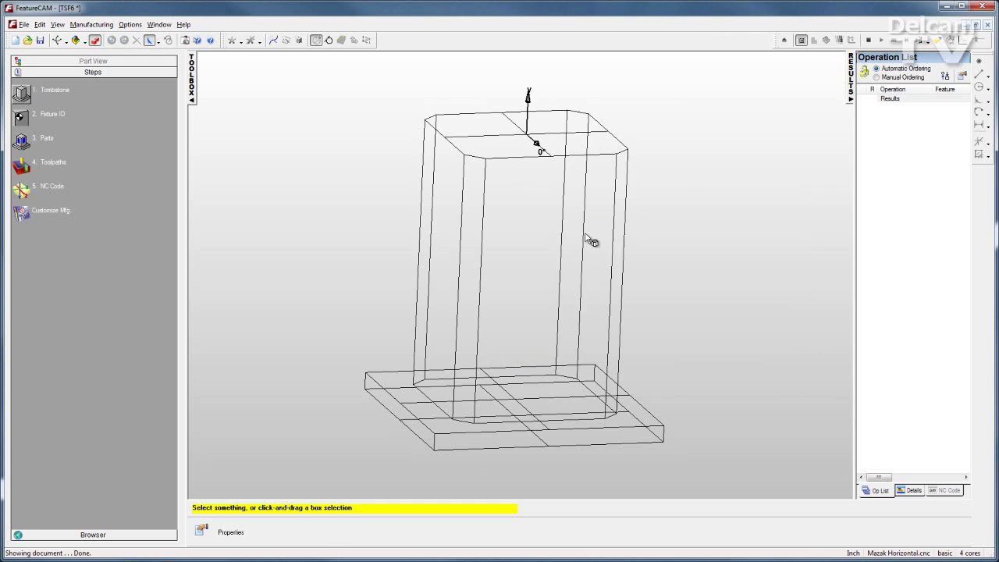
middle_drag(584, 233, 586, 239)
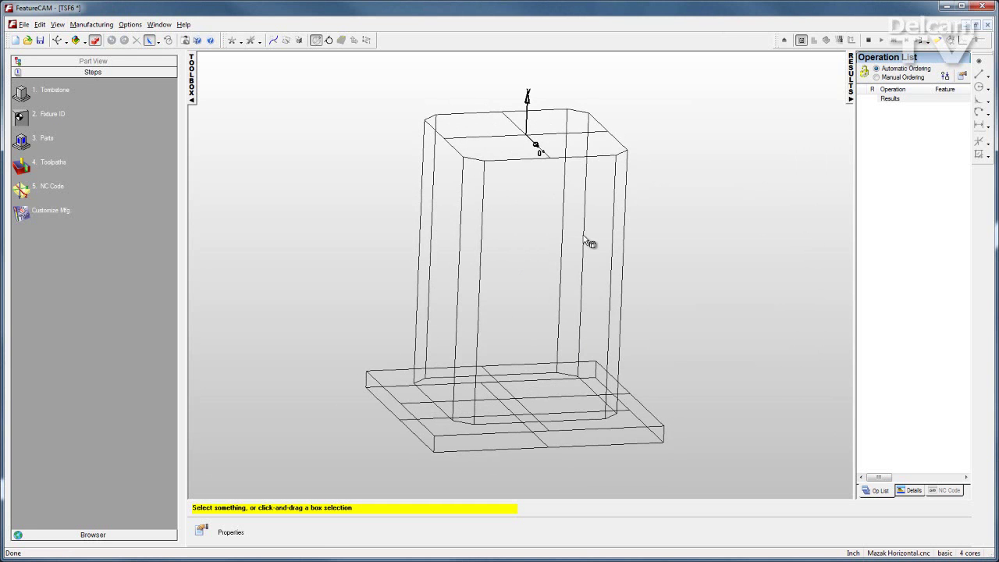
click(22, 117)
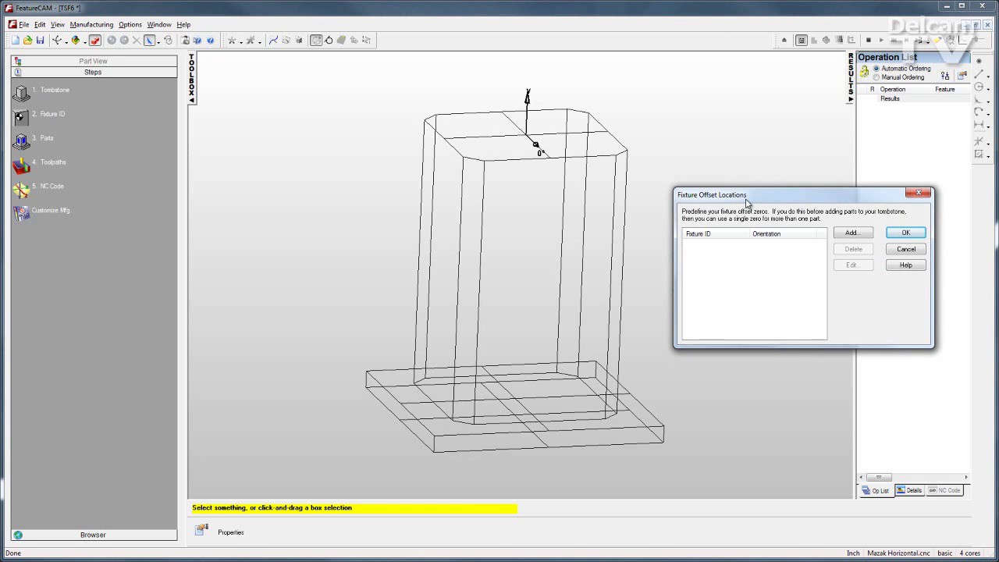
click(905, 233)
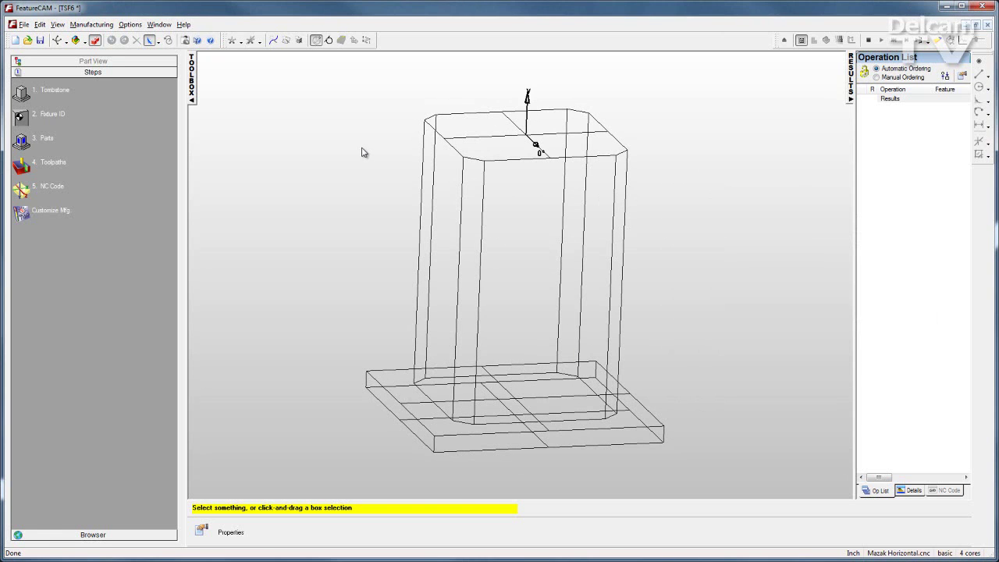
Select both the 0 degrees and 180 degrees faces in the Tombstone Process Plan
click(26, 145)
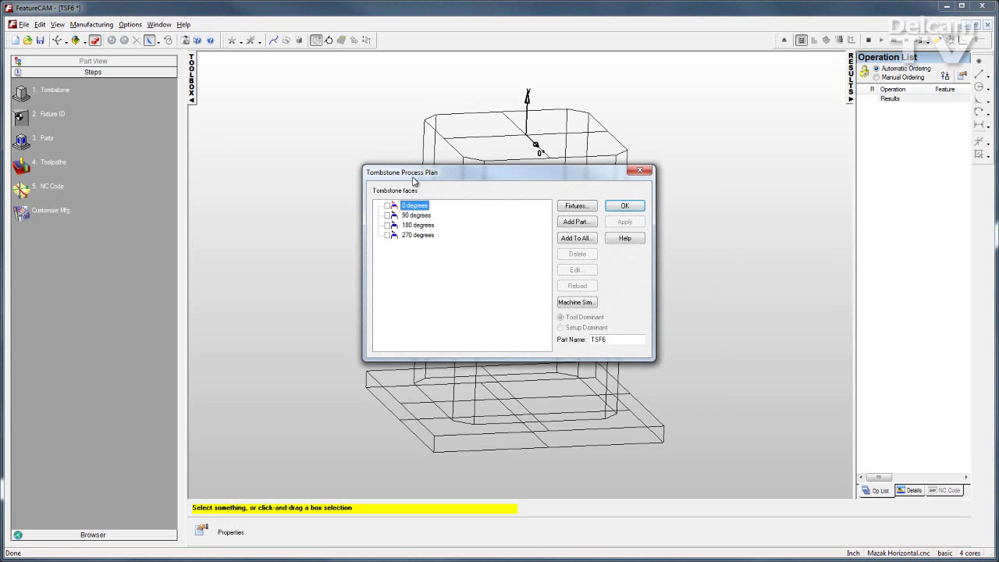
drag(461, 179, 451, 166)
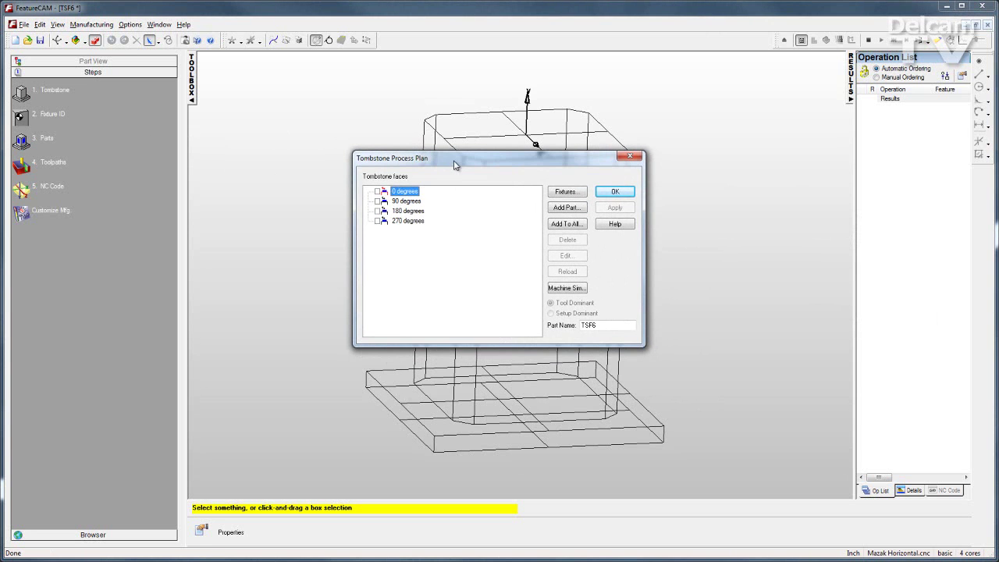
ctrl+click(416, 214)
Add Tombstone_1.fm with Setup1 primary, Setup1–Setup3 active, and fixture IDs 54–59
click(574, 208)
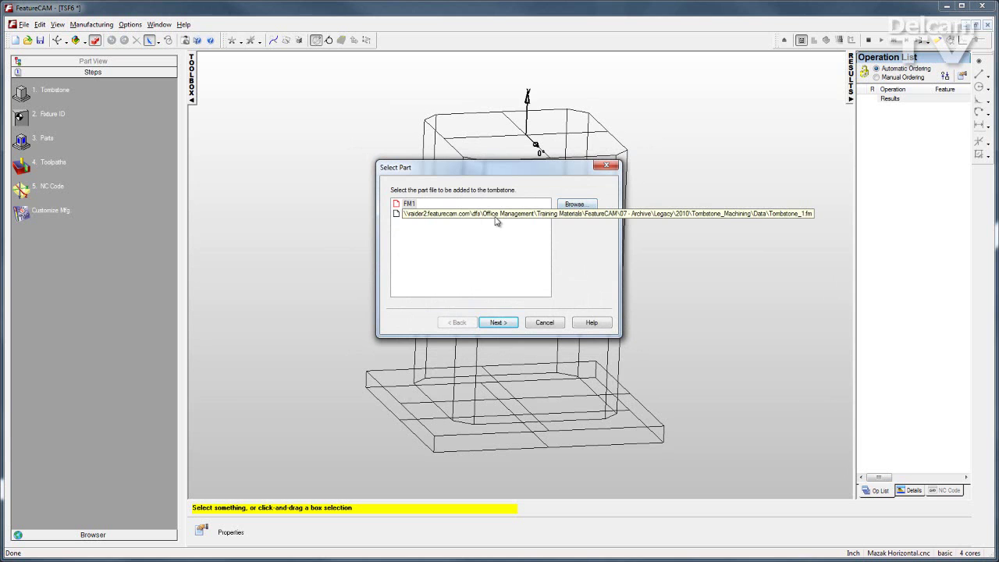
click(497, 216)
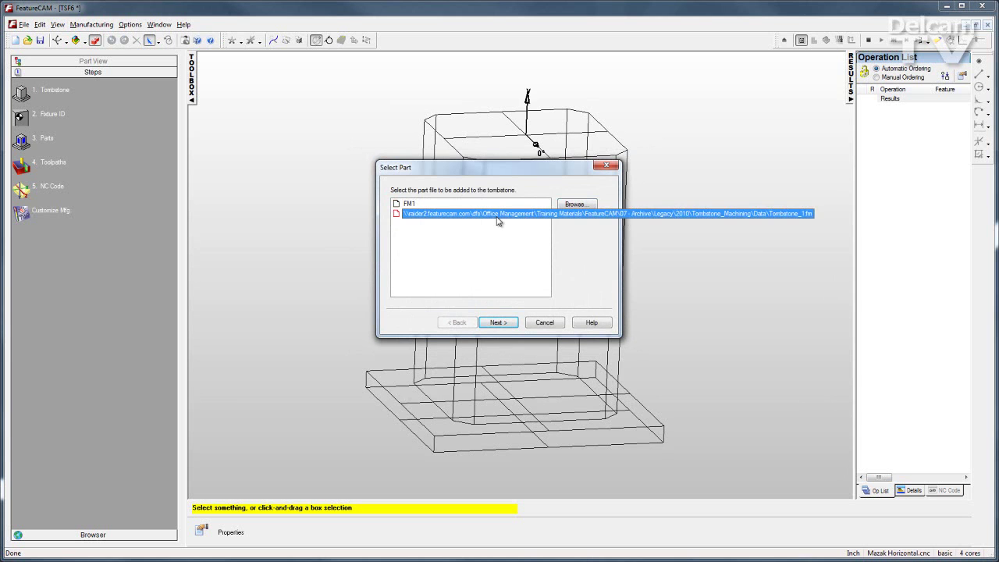
click(499, 322)
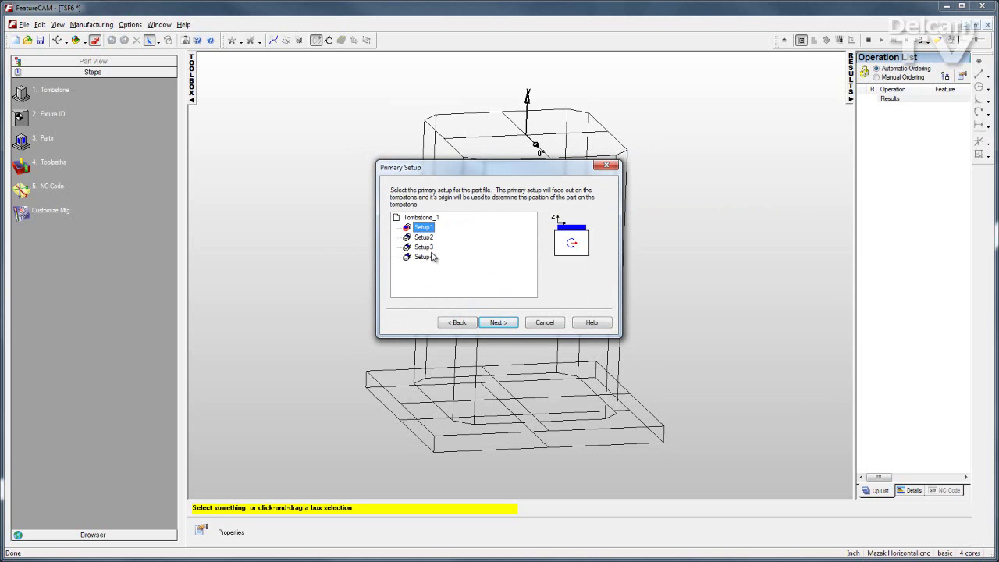
click(500, 323)
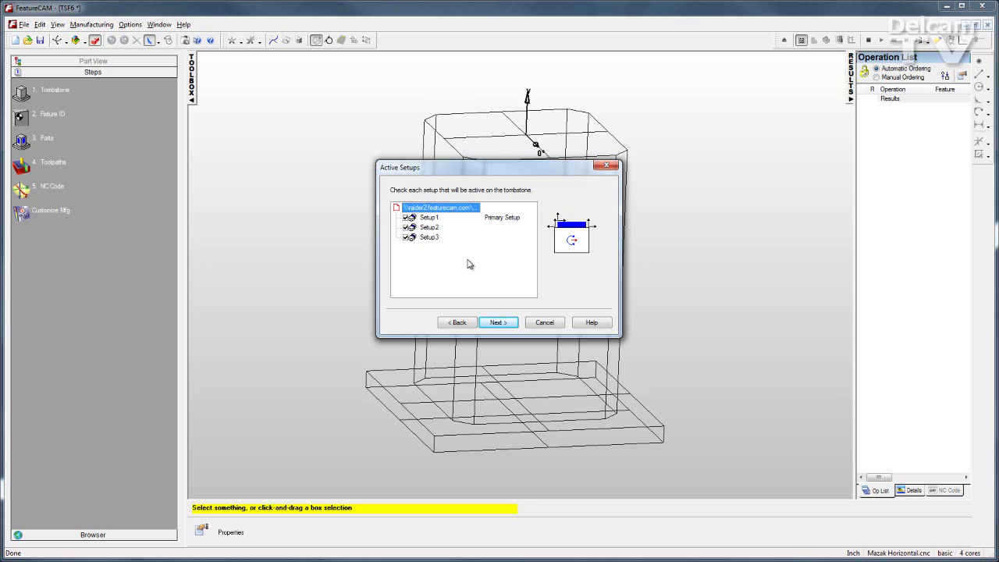
click(497, 322)
drag(485, 164, 724, 117)
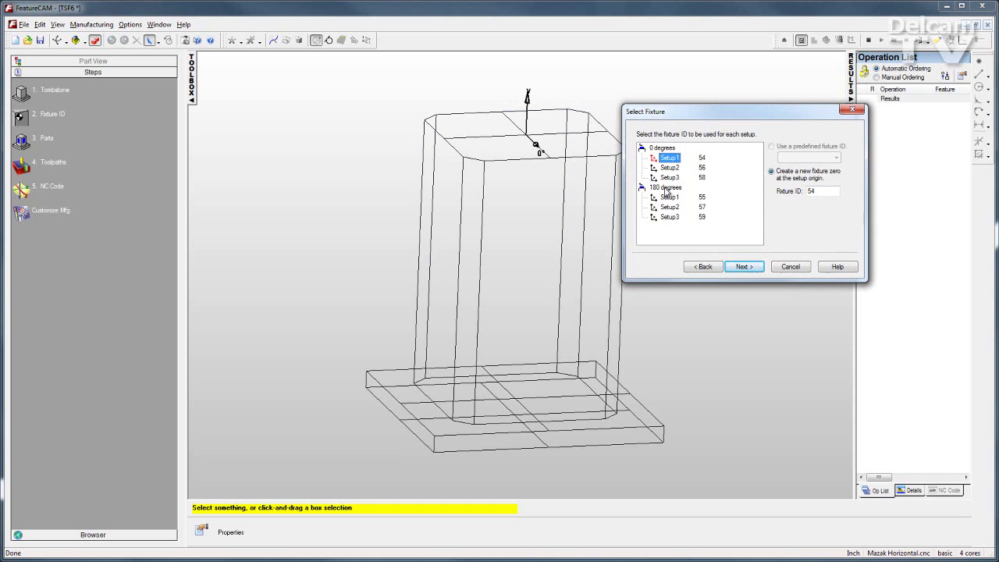
click(744, 268)
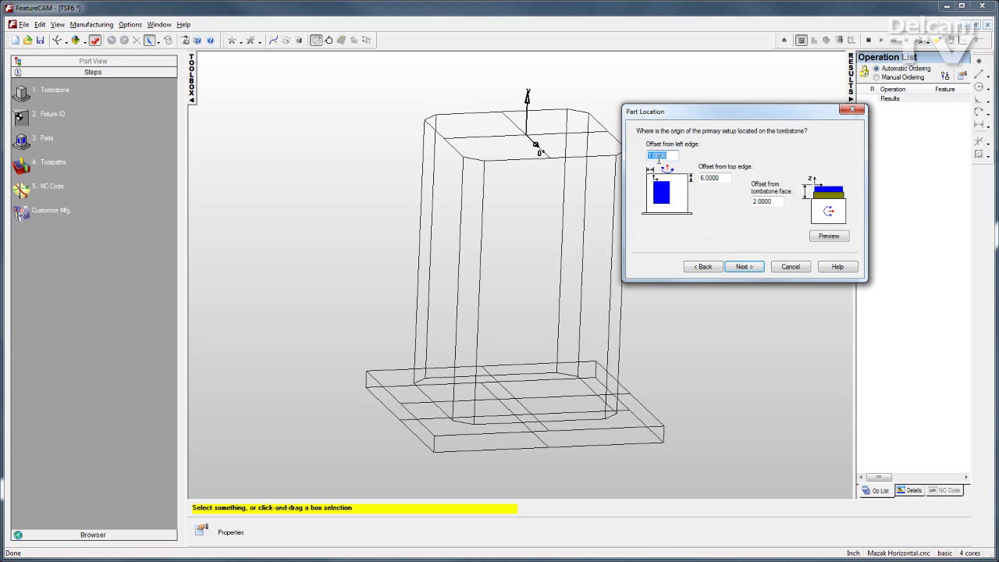
Change the offset from tombstone face from 2.0000 to 3 and preview the placement
click(829, 235)
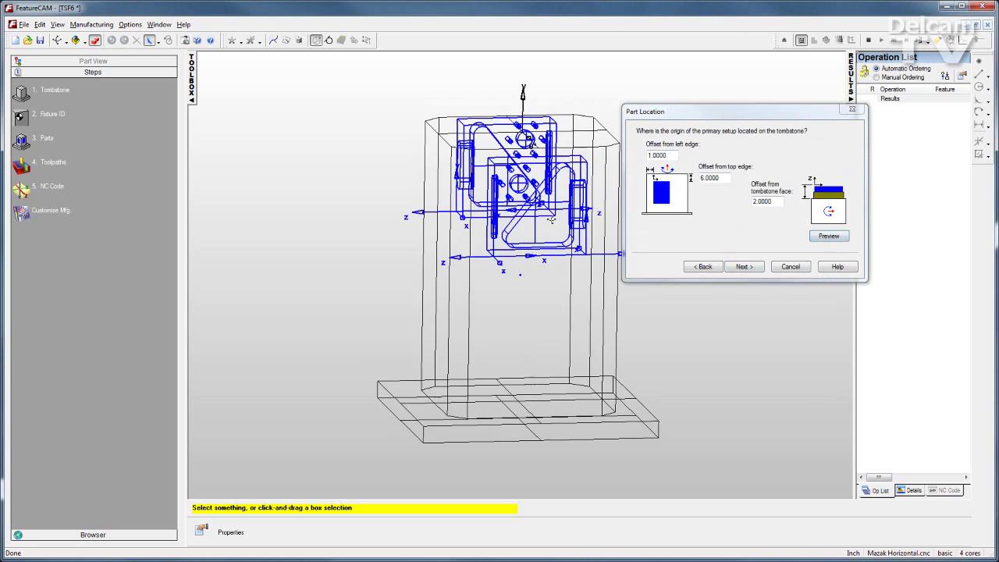
drag(534, 195, 589, 243)
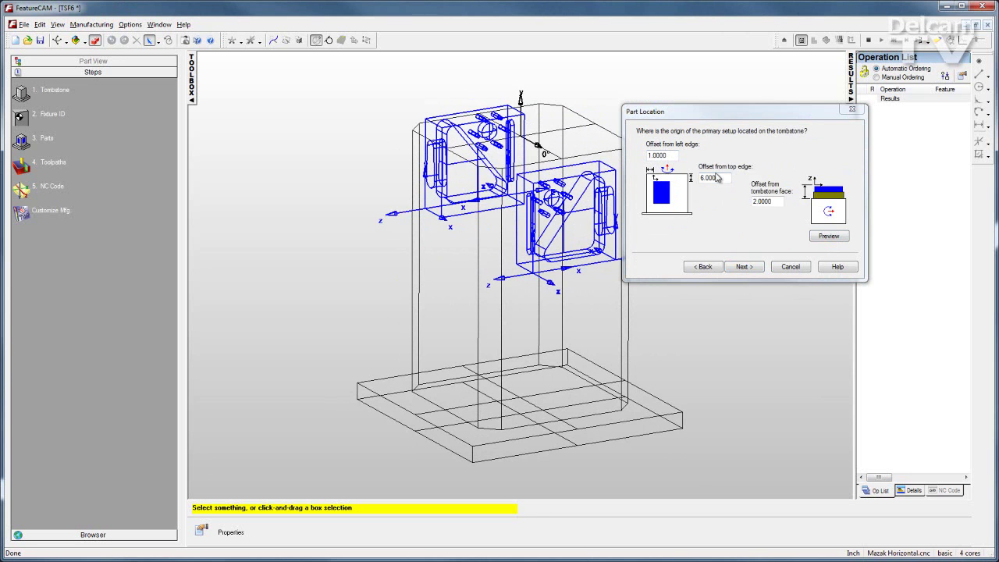
click(777, 201)
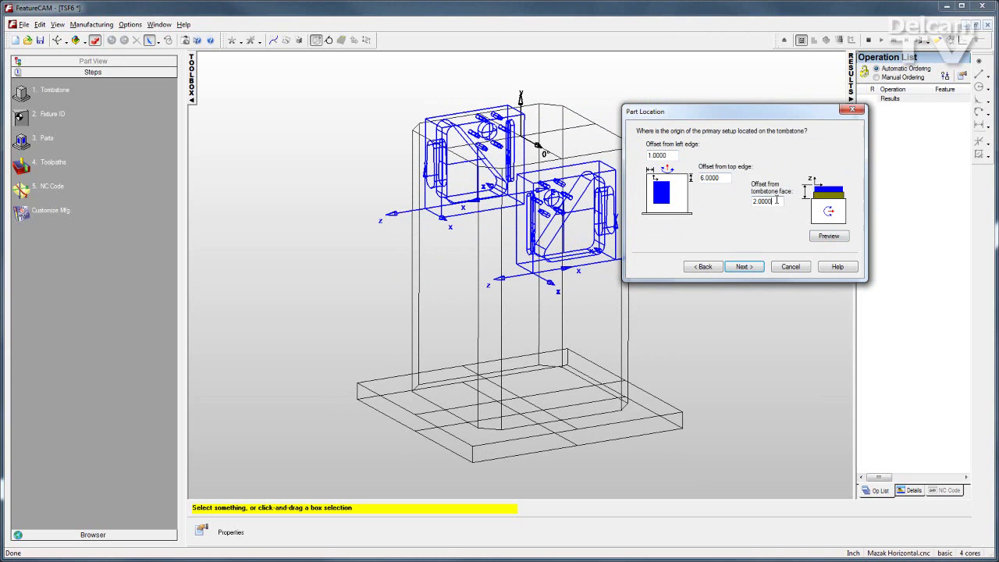
drag(777, 201, 708, 199)
text(3)
click(830, 236)
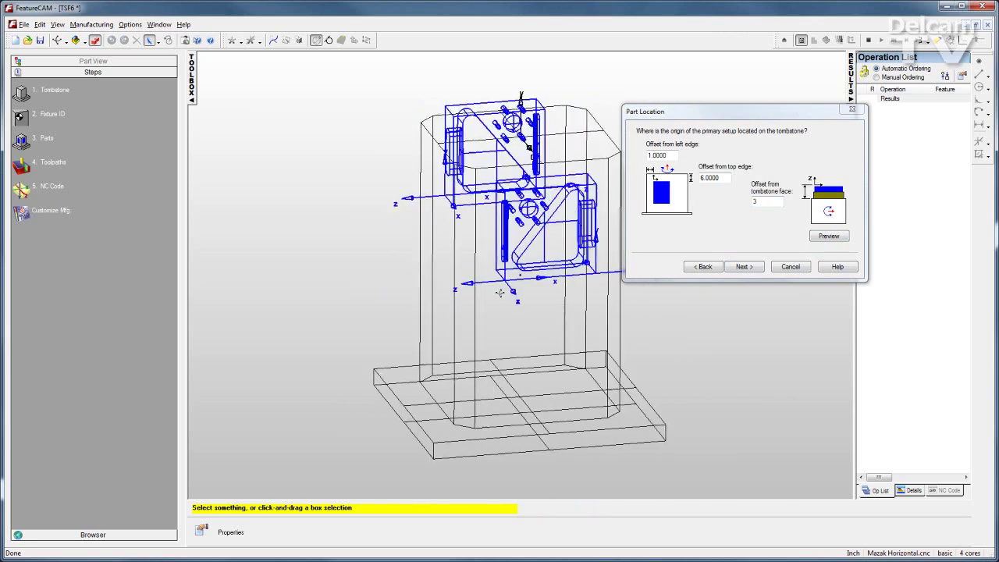
Finish the part placement and confirm the tombstone process plan
click(744, 267)
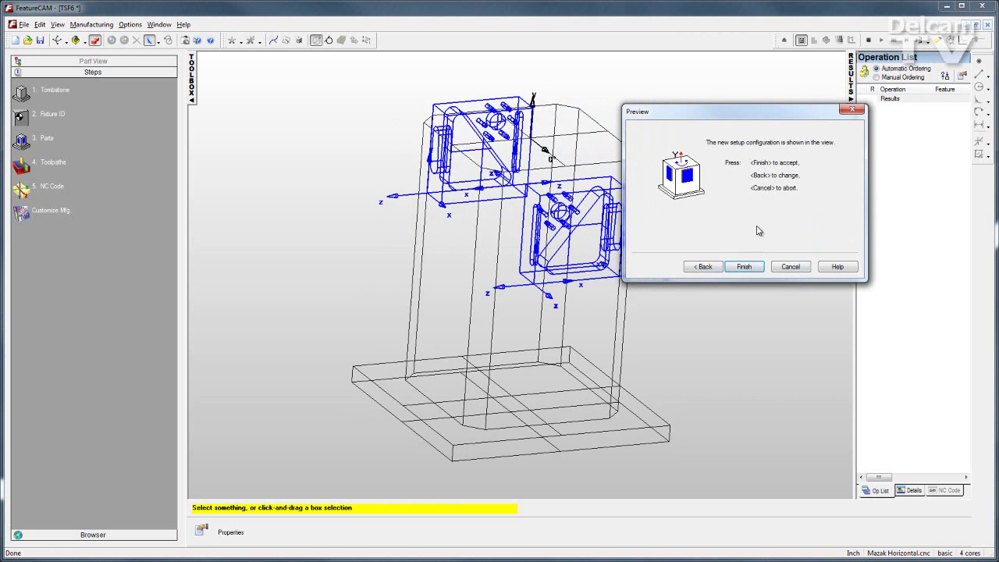
click(746, 267)
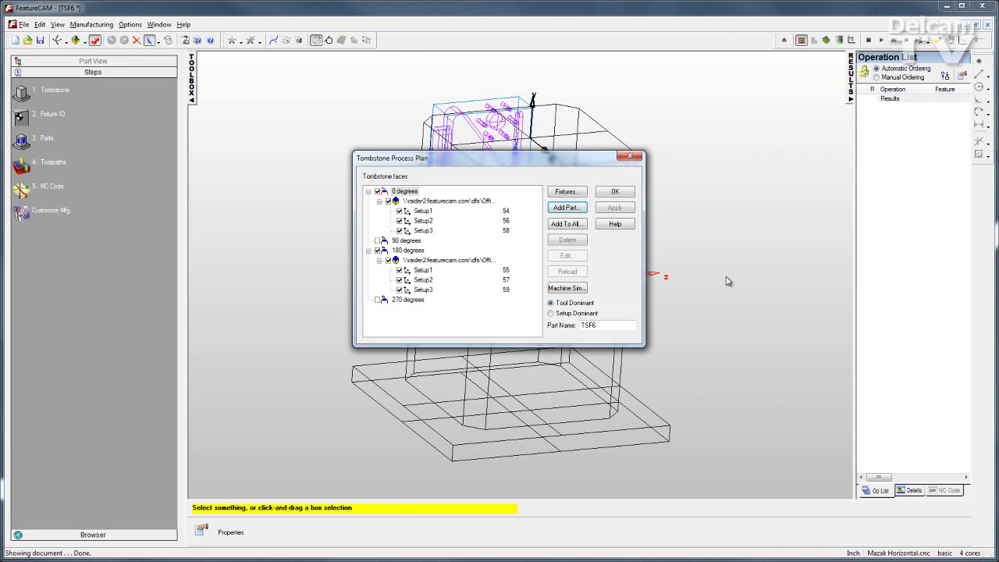
click(621, 195)
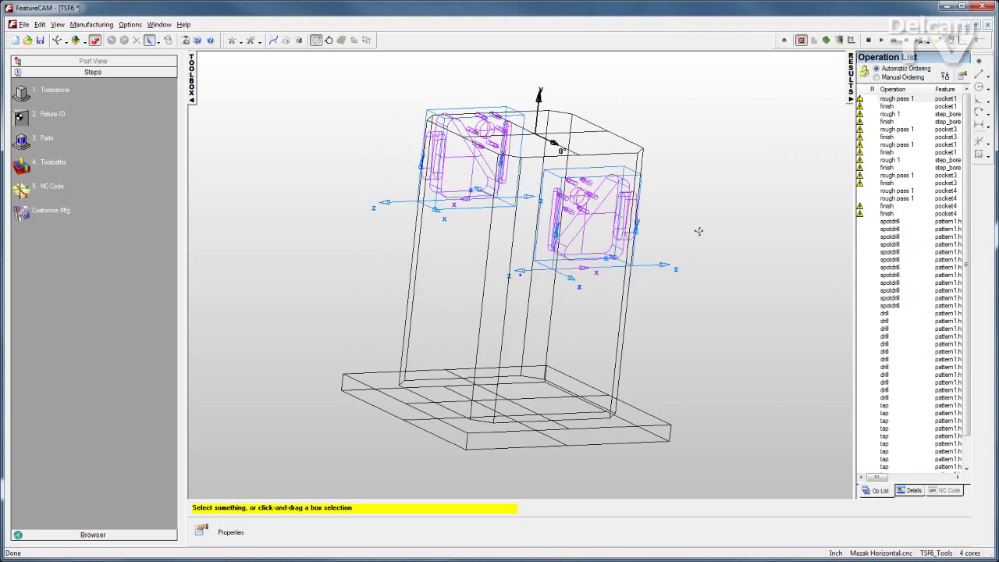
Run the 3D machining simulation and display the generated NC code
click(826, 40)
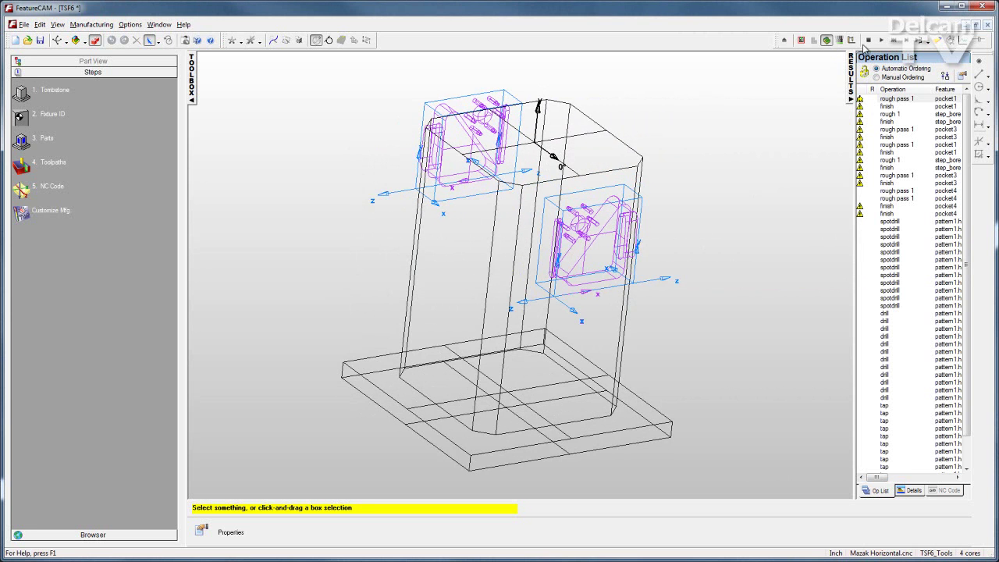
click(880, 40)
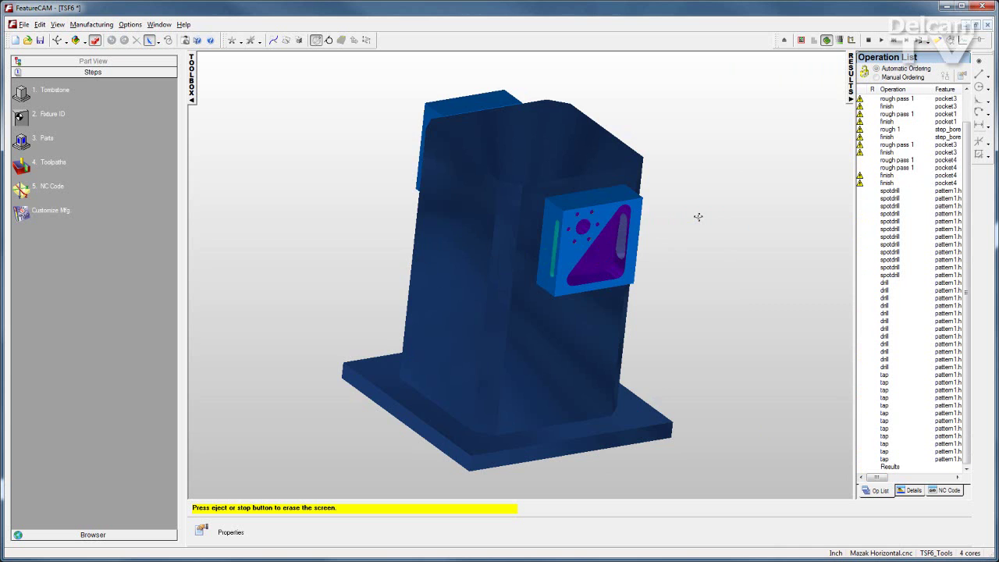
drag(698, 216, 751, 216)
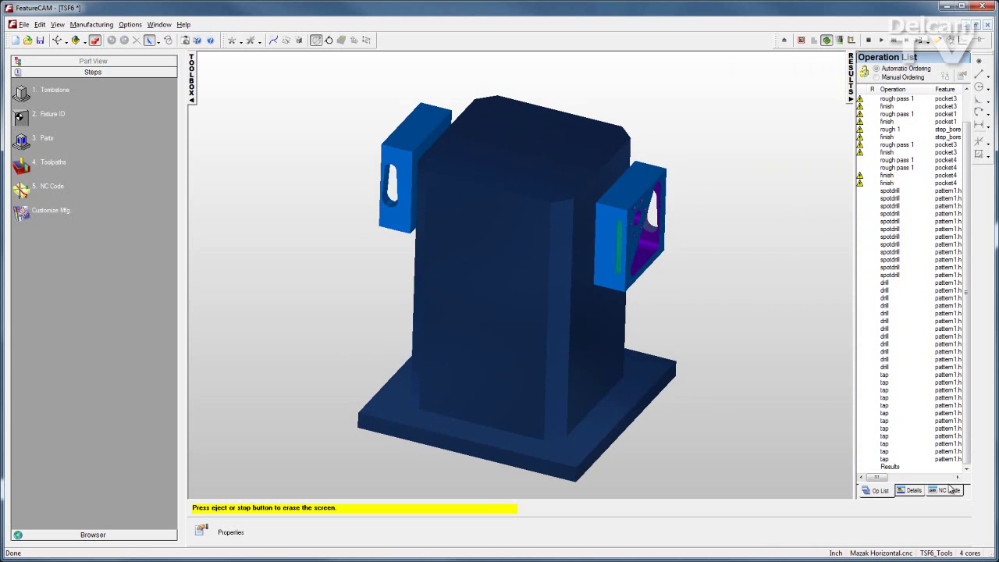
click(950, 491)
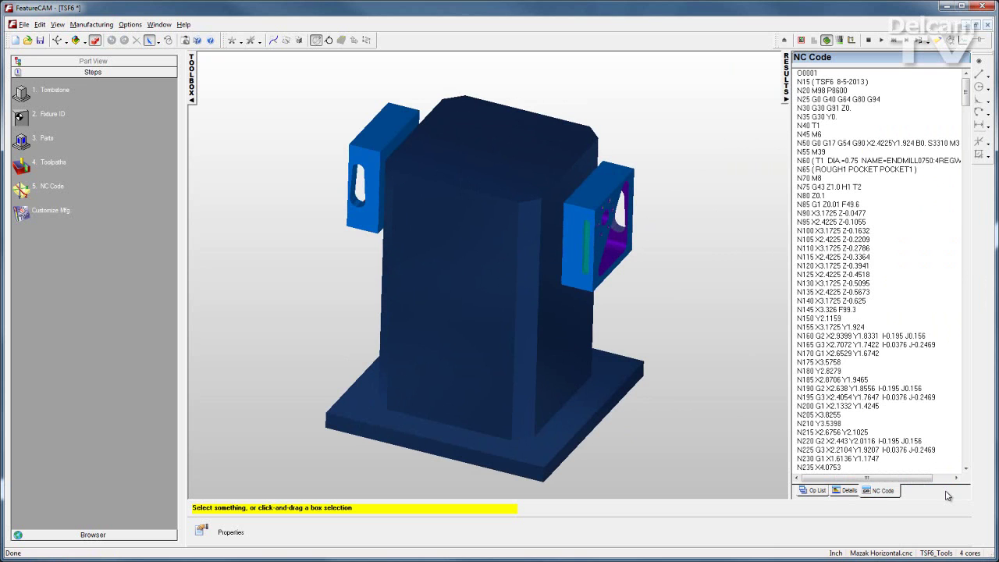
click(869, 41)
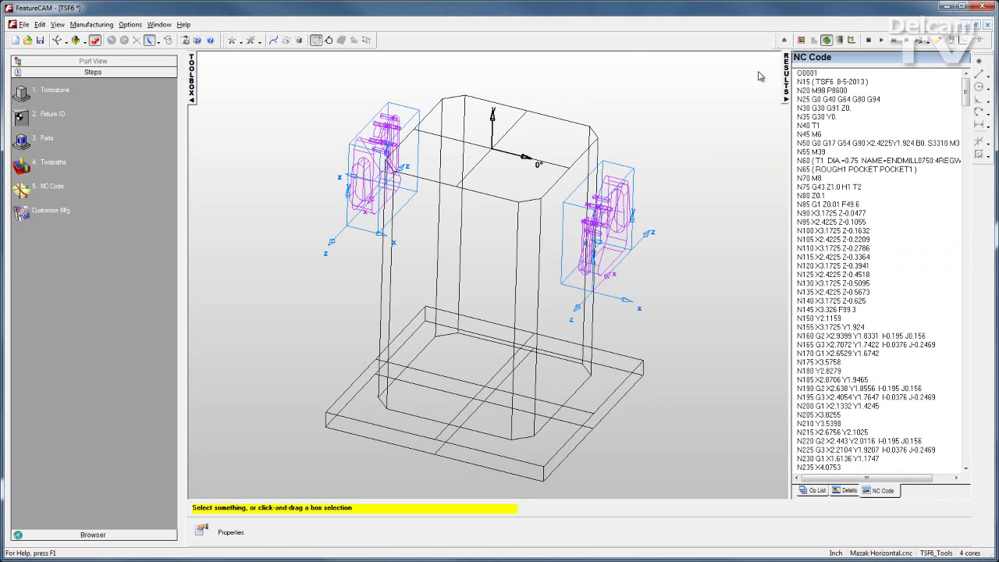
In Tombstone_1.fm, turn off pattern1 to remove its spotdrill, drill and tap operations
click(159, 25)
click(199, 108)
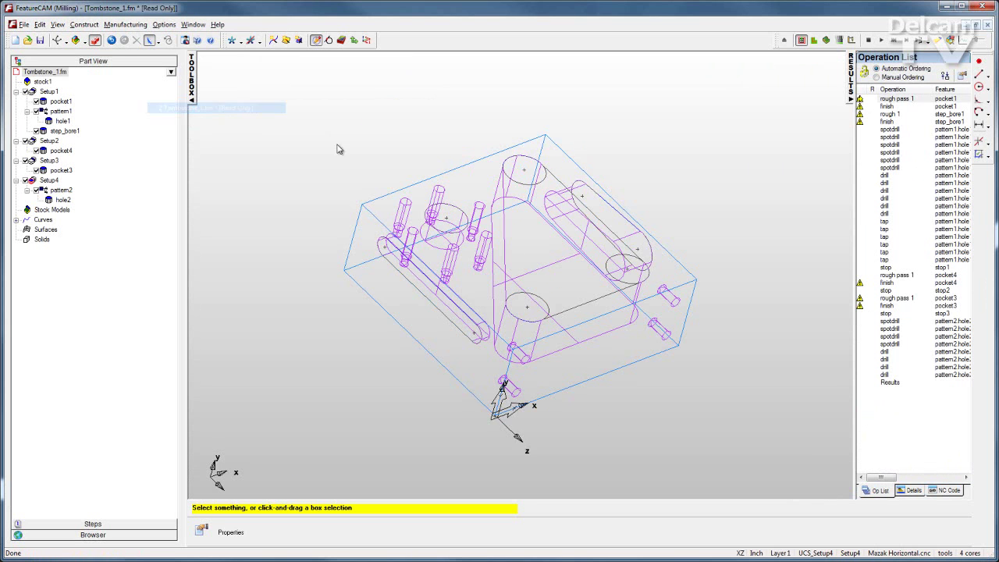
middle_drag(337, 150, 428, 222)
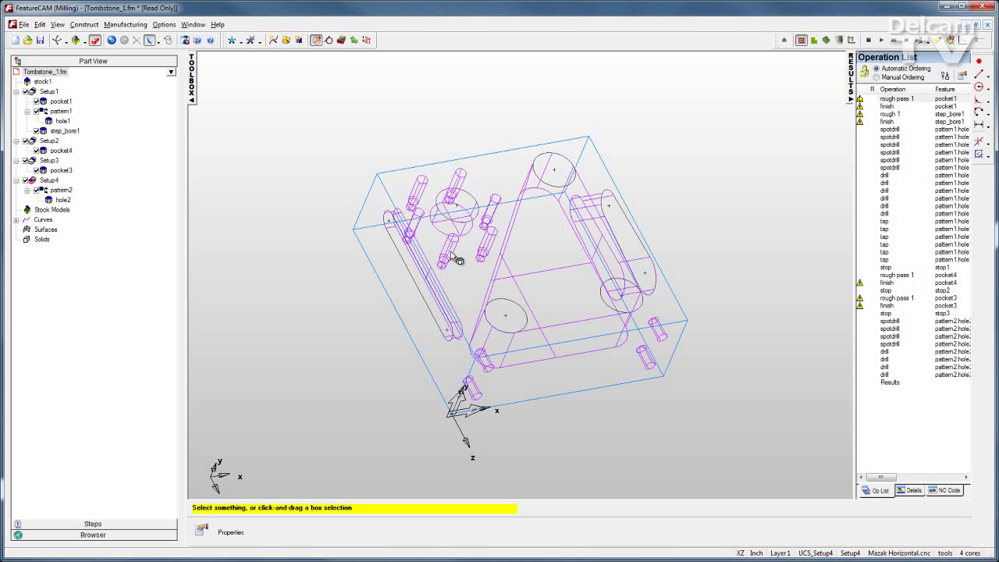
click(36, 112)
click(61, 112)
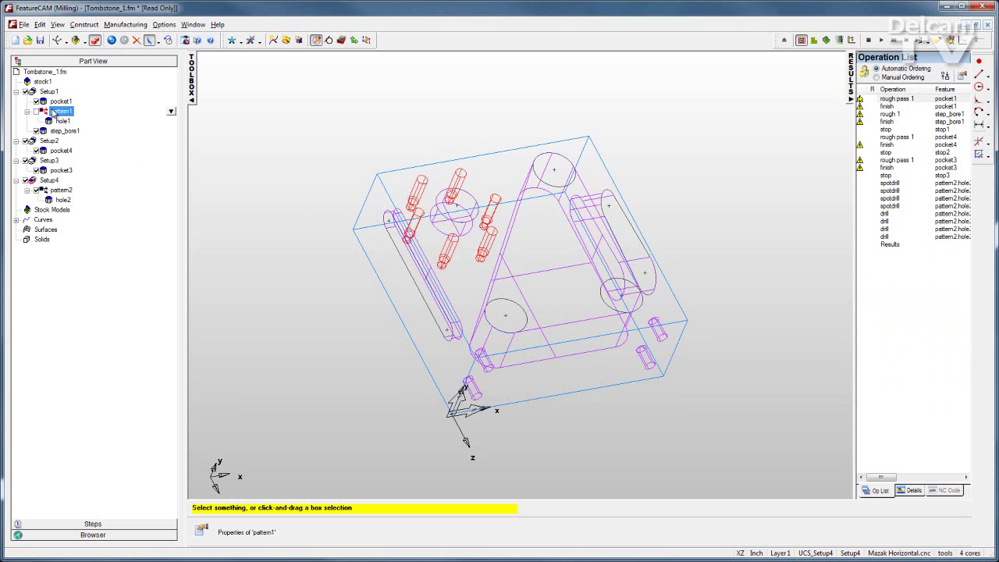
click(271, 117)
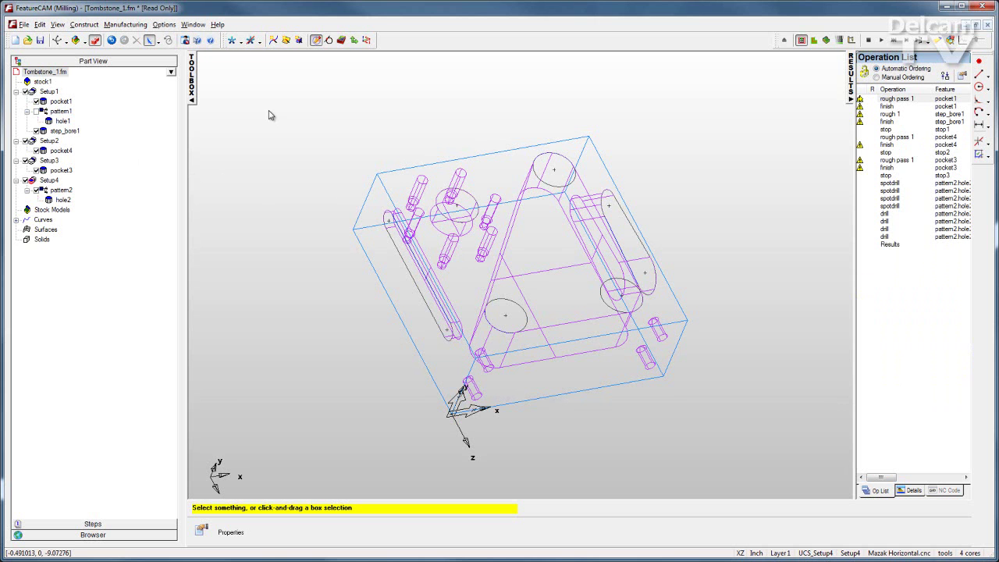
click(193, 24)
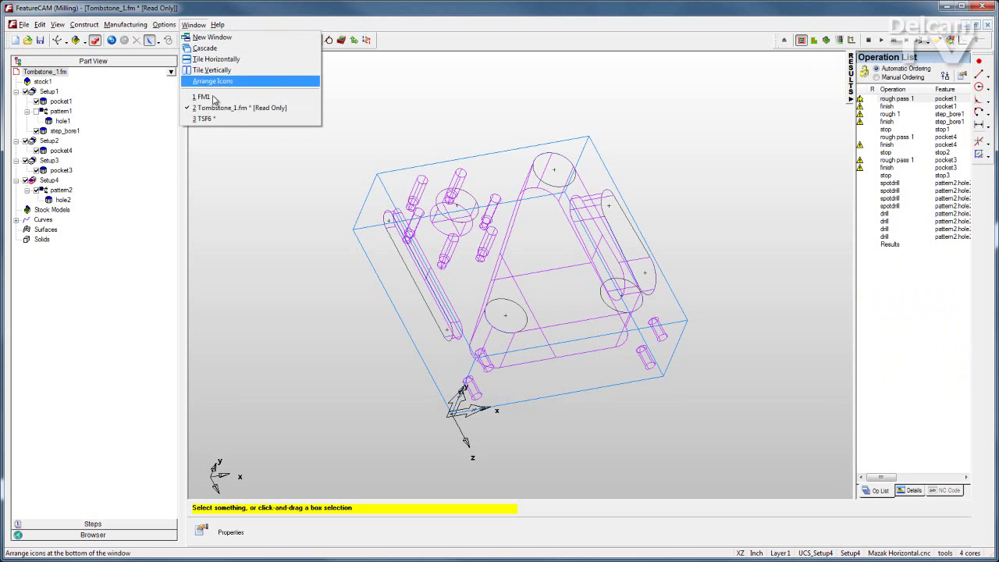
In TSF6, reload the edited part file on the 0 degrees face and confirm the plan
click(213, 120)
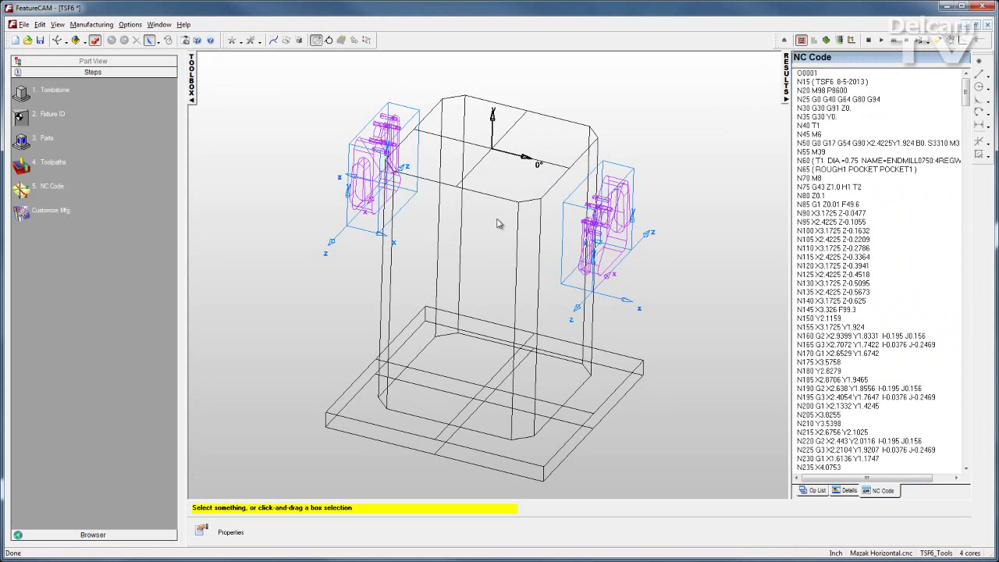
middle_drag(498, 225, 456, 183)
scroll(556, 141, up, 3)
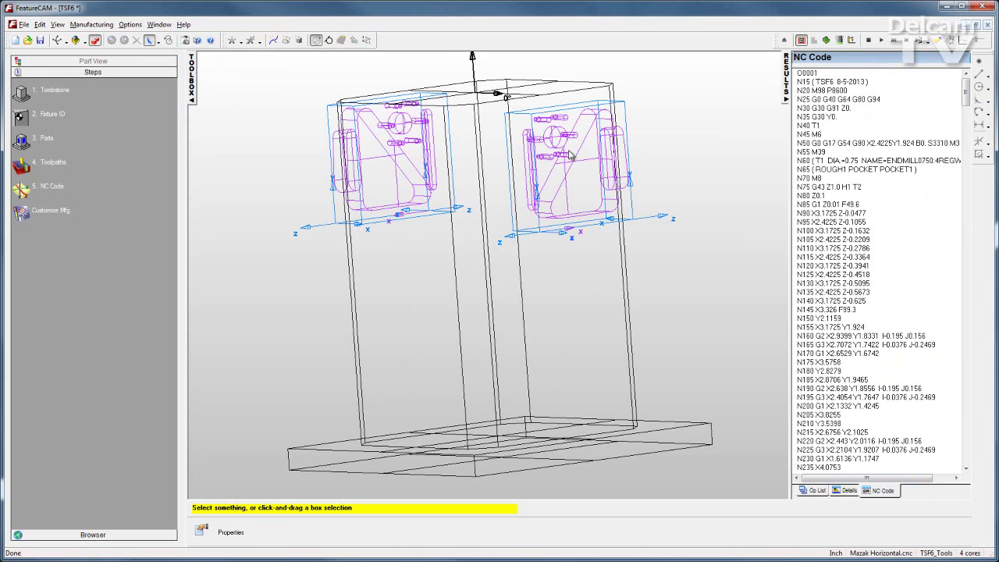
scroll(549, 133, down, 2)
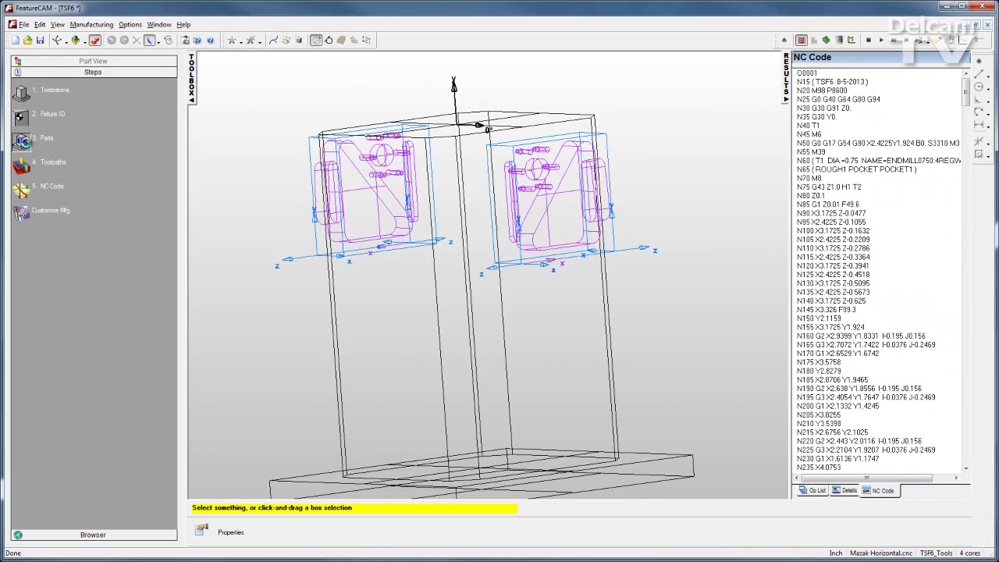
click(23, 141)
click(414, 201)
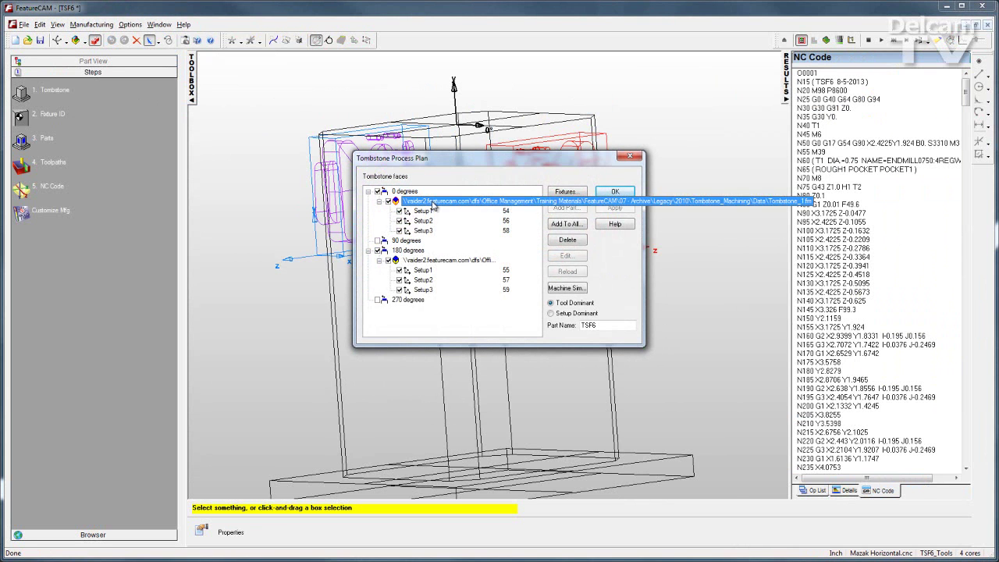
click(563, 272)
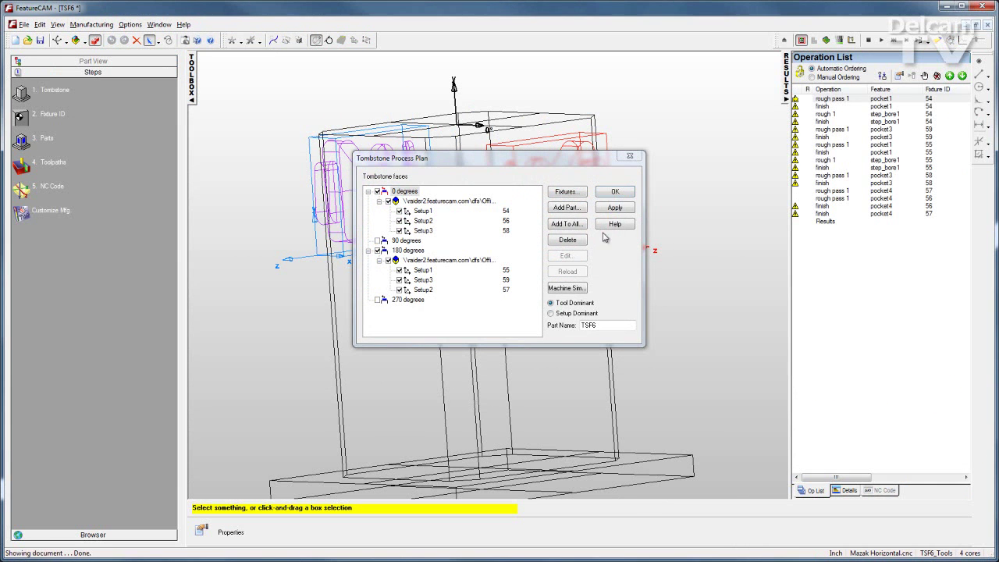
click(613, 194)
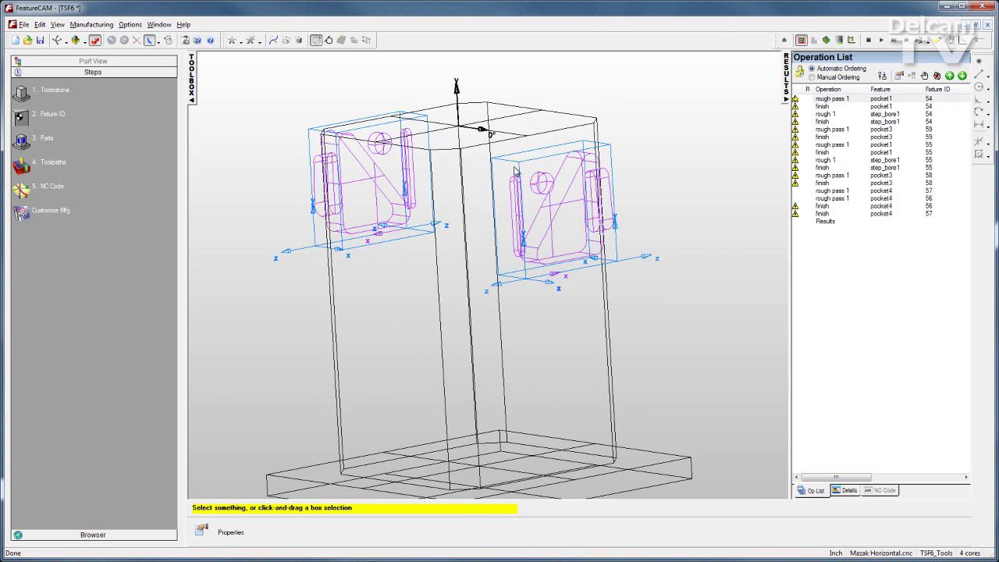
Re-run the 3D simulation of TSF6 and show the regenerated NC code
click(826, 40)
click(880, 40)
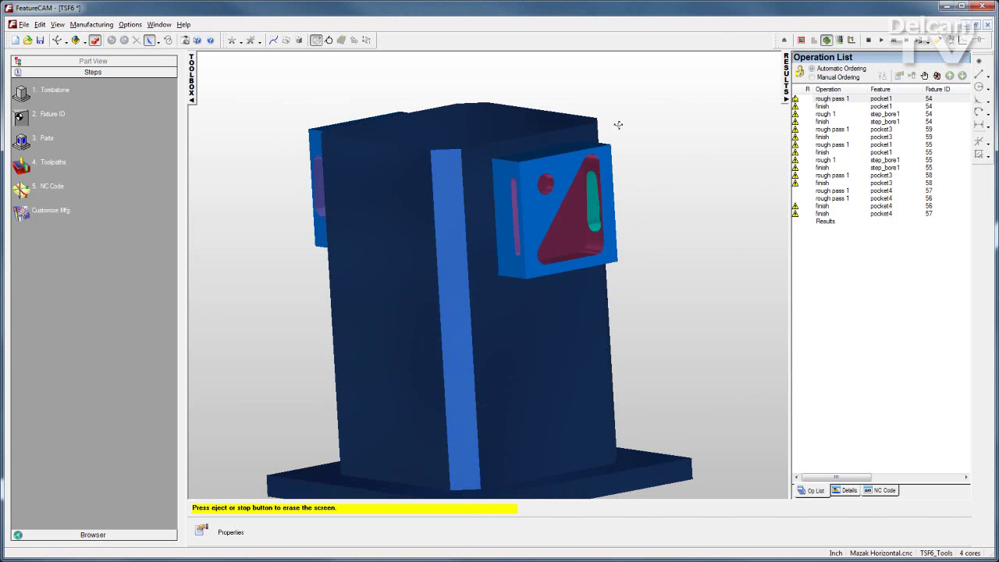
click(886, 490)
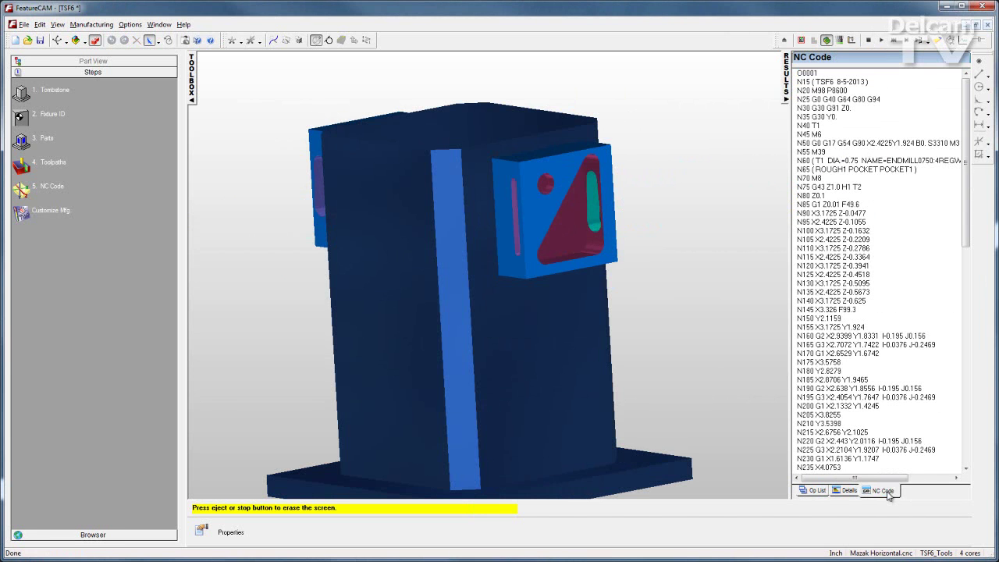